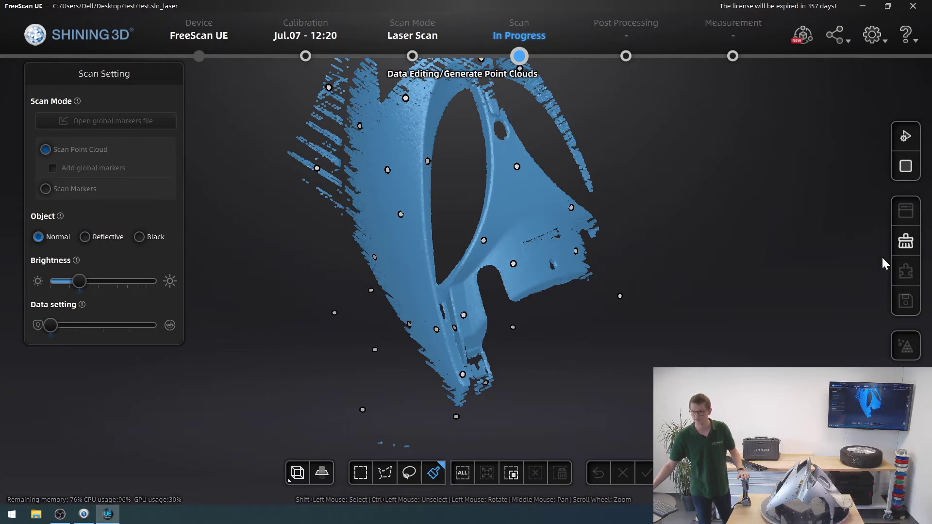
# Clear all point cloud data of the current scan
pyautogui.click(905, 243)
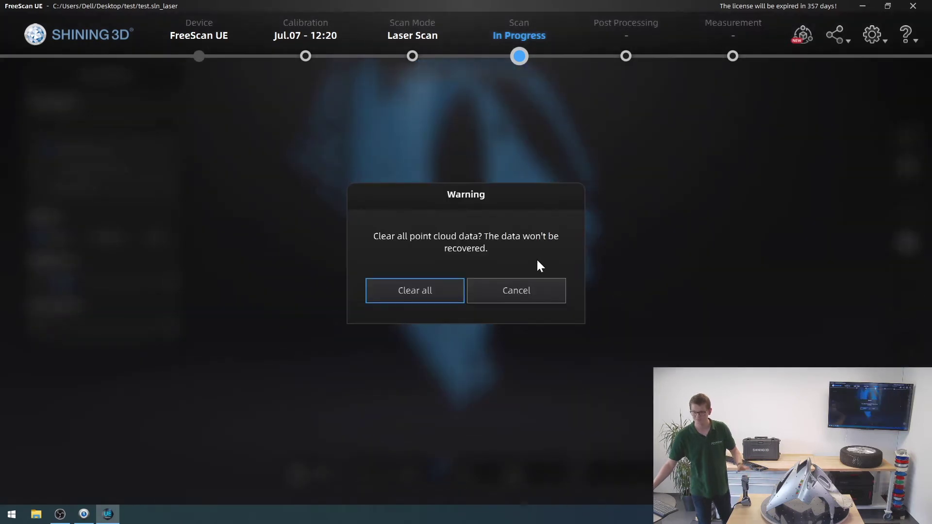
pyautogui.click(453, 290)
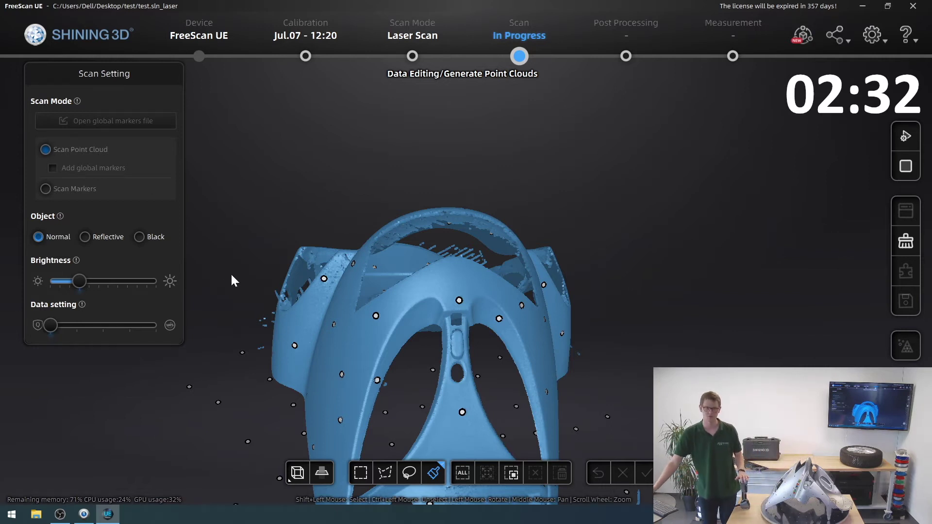
# Examine the newly scanned scooter front from several sides, including its inner edges, the ribbed oval recess and the stray data around it
pyautogui.moveTo(278, 295); pyautogui.dragTo(374, 220)
pyautogui.scroll(3, 387, 364)
pyautogui.scroll(-5, 438, 340)
pyautogui.moveTo(509, 310); pyautogui.dragTo(496, 363)
pyautogui.scroll(5, 484, 279)
pyautogui.scroll(2, 484, 278)
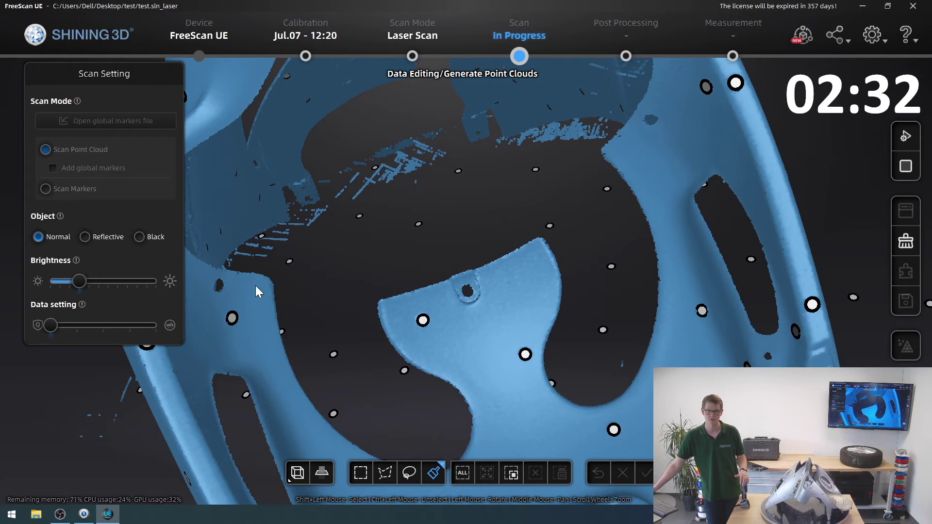
pyautogui.moveTo(179, 306); pyautogui.dragTo(295, 316)
pyautogui.scroll(-5, 340, 272)
pyautogui.moveTo(356, 242); pyautogui.dragTo(474, 217)
pyautogui.scroll(5, 387, 421)
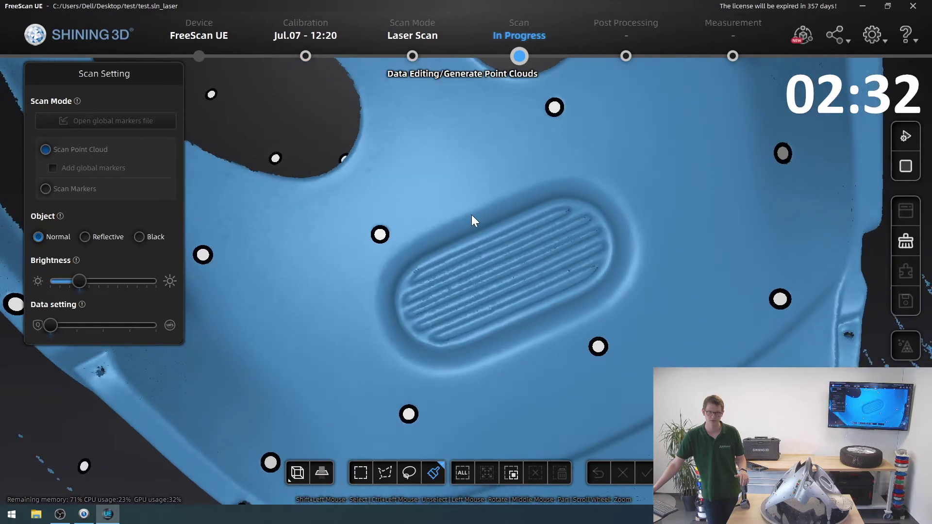
pyautogui.scroll(-5, 473, 219)
pyautogui.moveTo(472, 225); pyautogui.dragTo(502, 256)
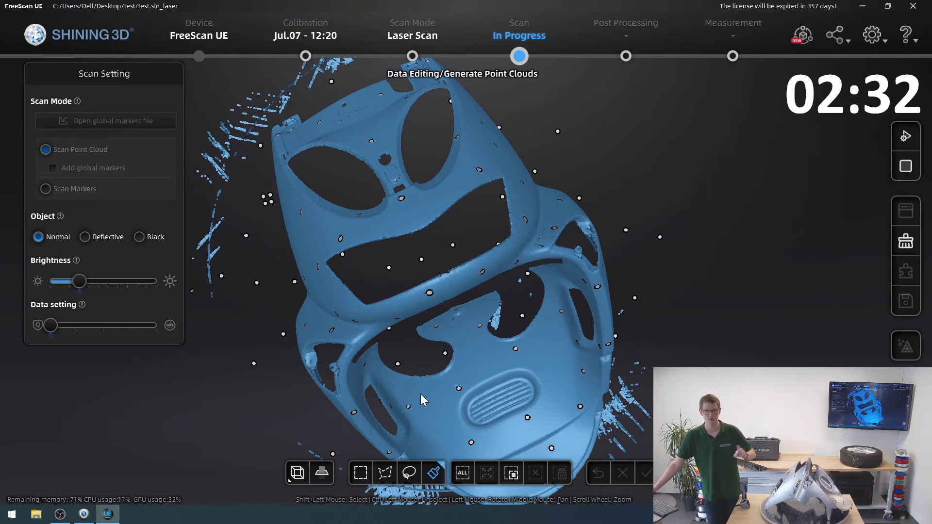
# Create a cutting plane by markers, using four markers on the supporting surface spread around the scooter front
pyautogui.click(322, 472)
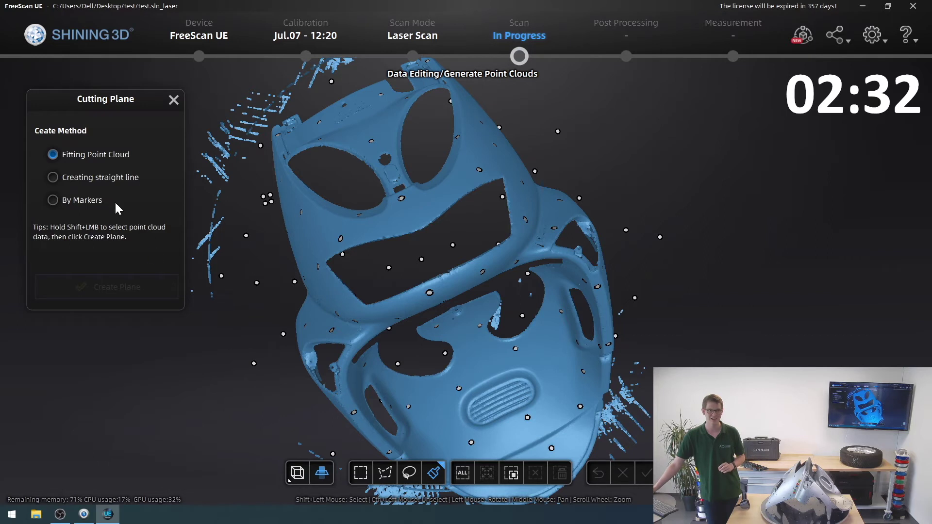
pyautogui.click(53, 200)
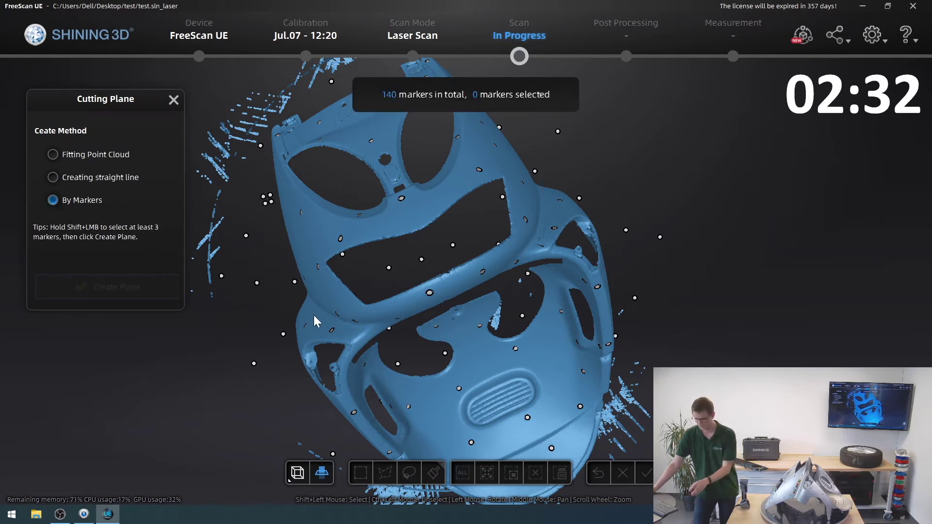
pyautogui.keyDown('shift'); pyautogui.click(257, 283); pyautogui.keyUp('shift')
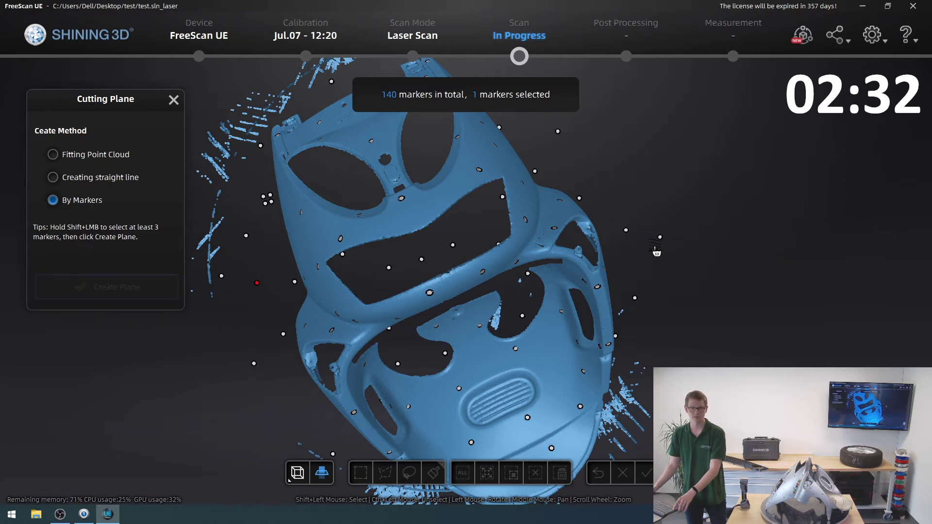
pyautogui.scroll(-3, 621, 208)
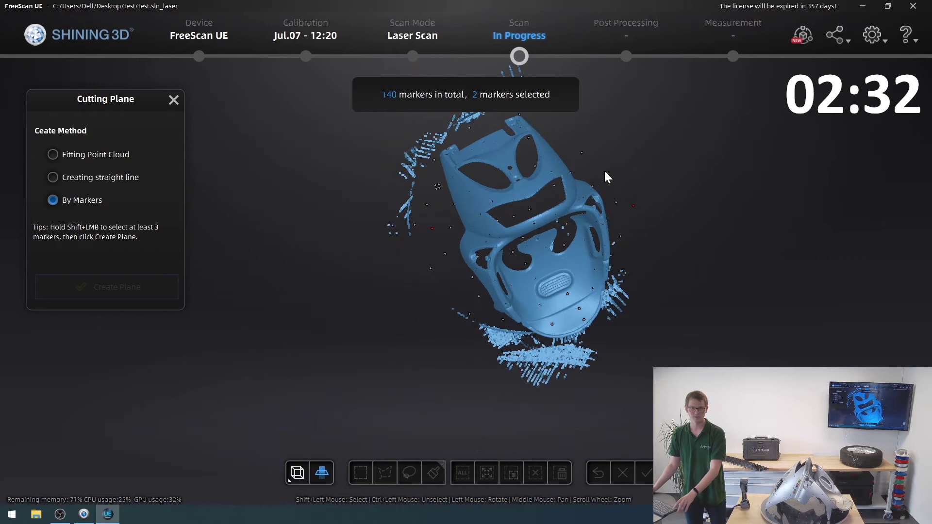
pyautogui.moveTo(593, 270)
pyautogui.mouseDown()
pyautogui.moveTo(604, 198)
pyautogui.moveTo(624, 257)
pyautogui.mouseUp()
pyautogui.scroll(6, 630, 215)
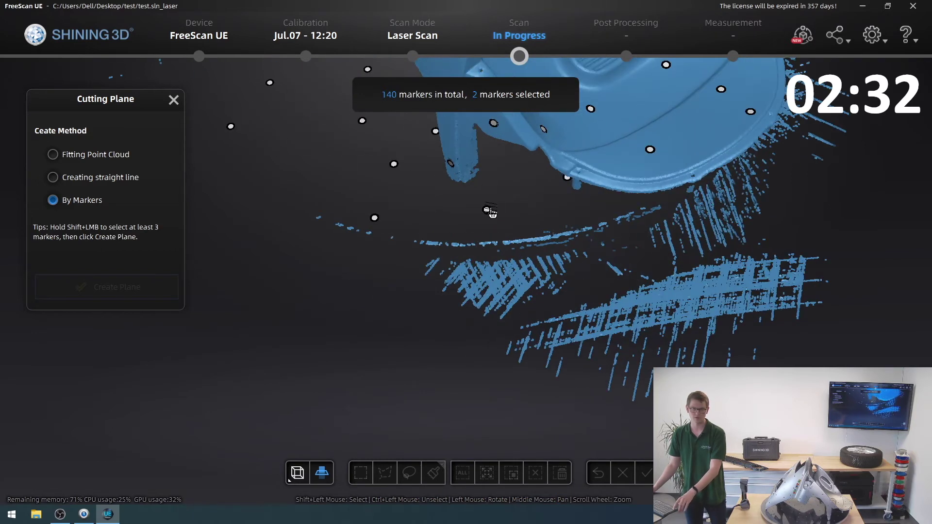
pyautogui.keyDown('shift'); pyautogui.click(487, 210); pyautogui.keyUp('shift')
pyautogui.scroll(-5, 596, 223)
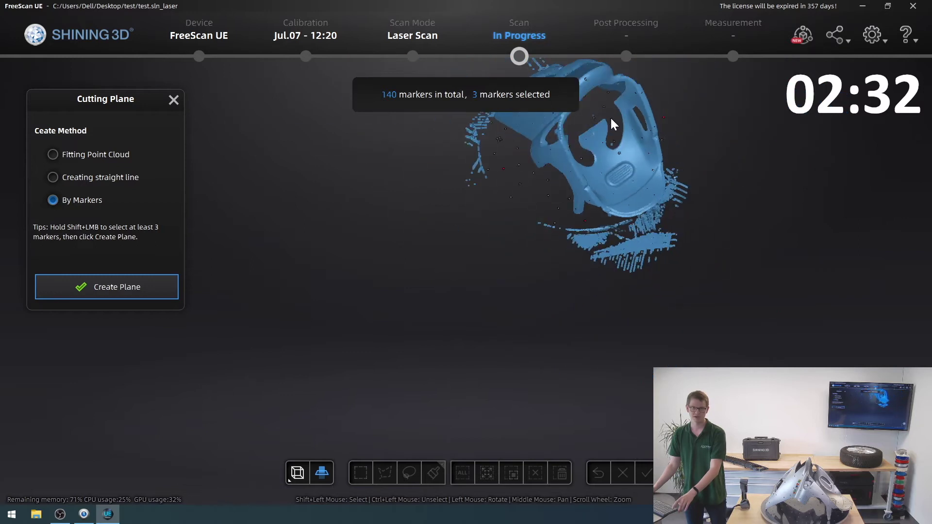
pyautogui.moveTo(610, 116)
pyautogui.mouseDown()
pyautogui.moveTo(637, 263)
pyautogui.moveTo(605, 122)
pyautogui.moveTo(622, 89)
pyautogui.moveTo(591, 289)
pyautogui.moveTo(576, 264)
pyautogui.mouseUp()
pyautogui.scroll(3, 569, 214)
pyautogui.scroll(4, 553, 203)
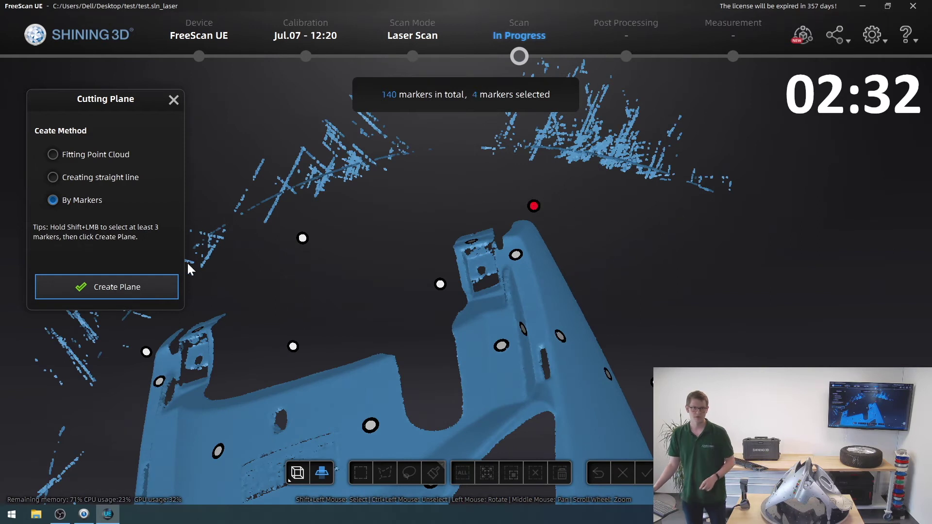
pyautogui.click(137, 287)
# Apply the cutting plane with deletion of the selected data to remove the stray surface points
pyautogui.scroll(-7, 473, 229)
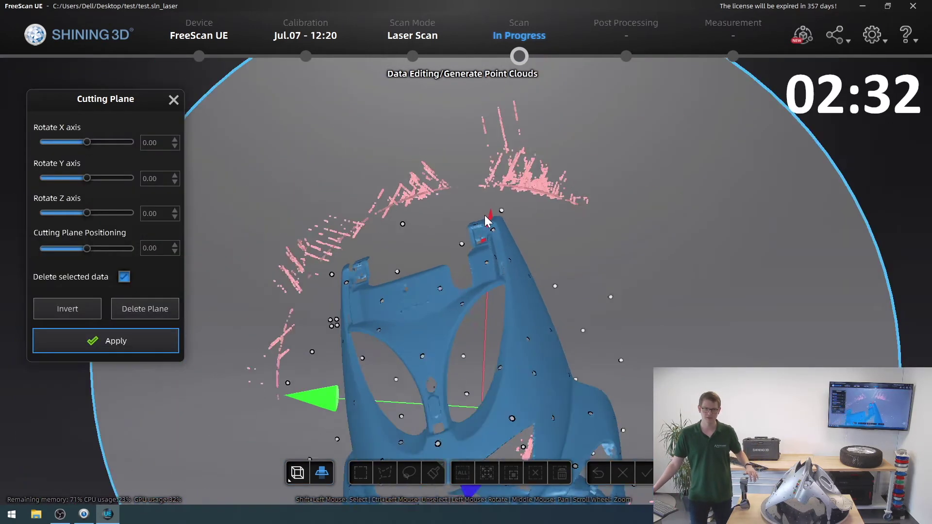
pyautogui.click(82, 347)
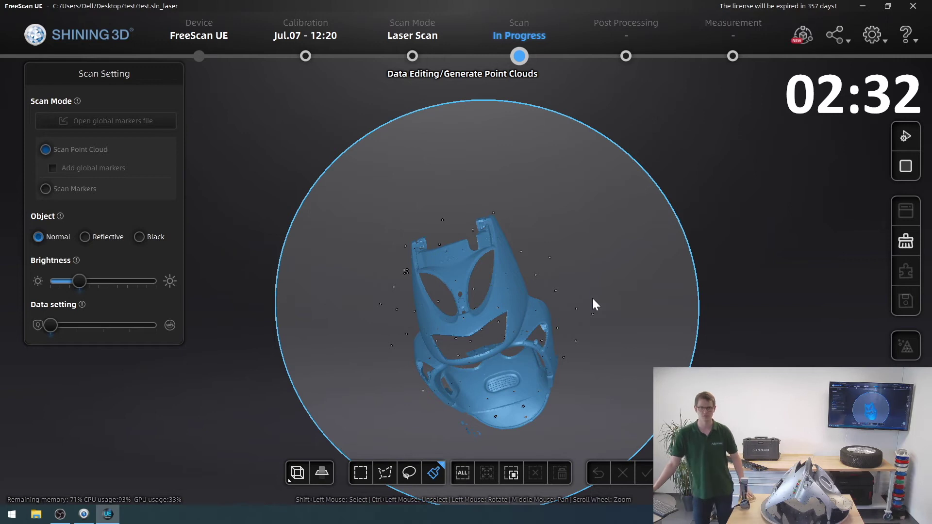
# Check the trimmed scan's lower edges against the cutting plane, and generate the final point cloud
pyautogui.moveTo(604, 295); pyautogui.dragTo(583, 392)
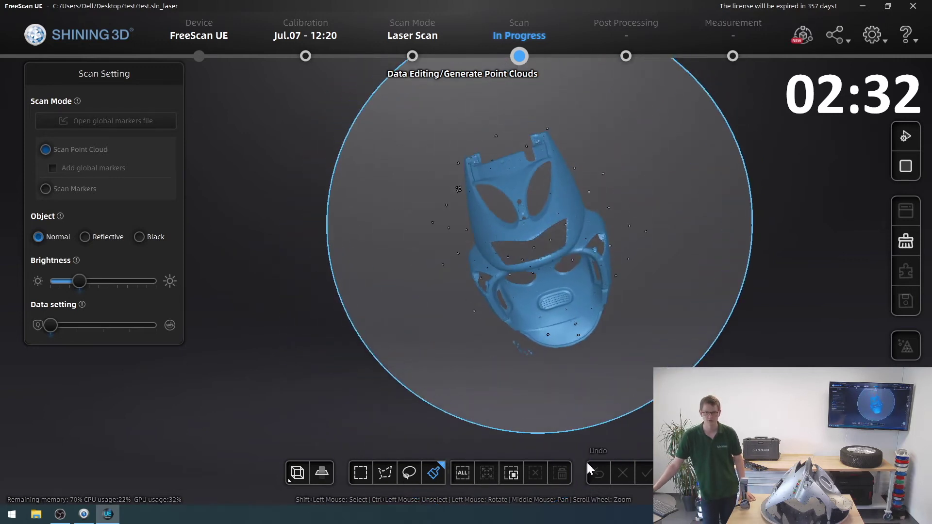
pyautogui.moveTo(585, 453); pyautogui.dragTo(638, 211)
pyautogui.scroll(3, 631, 311)
pyautogui.scroll(2, 633, 303)
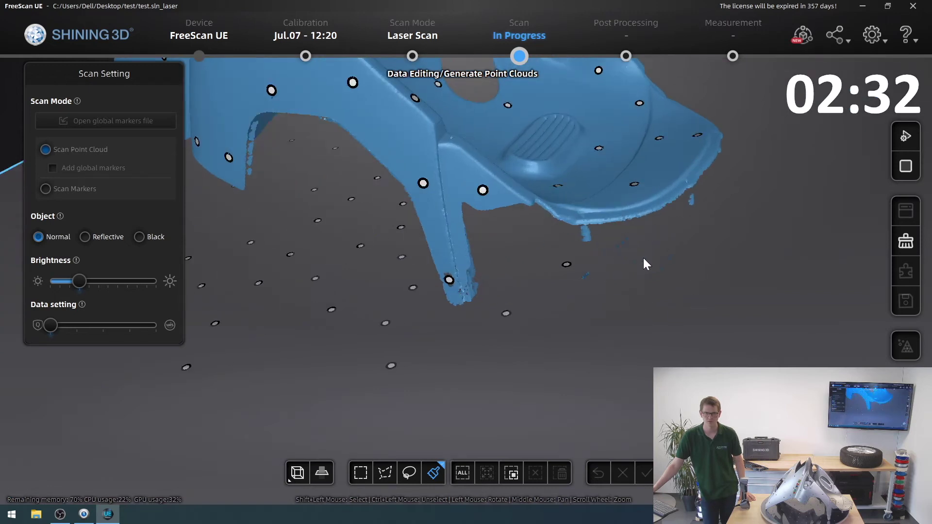
pyautogui.scroll(-3, 655, 245)
pyautogui.scroll(3, 692, 253)
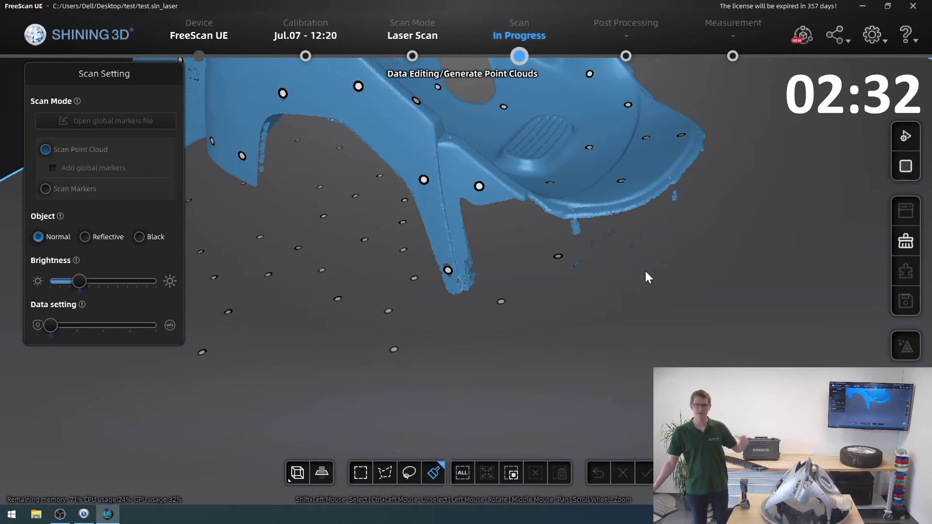
pyautogui.scroll(-5, 589, 288)
pyautogui.moveTo(497, 268); pyautogui.dragTo(510, 354)
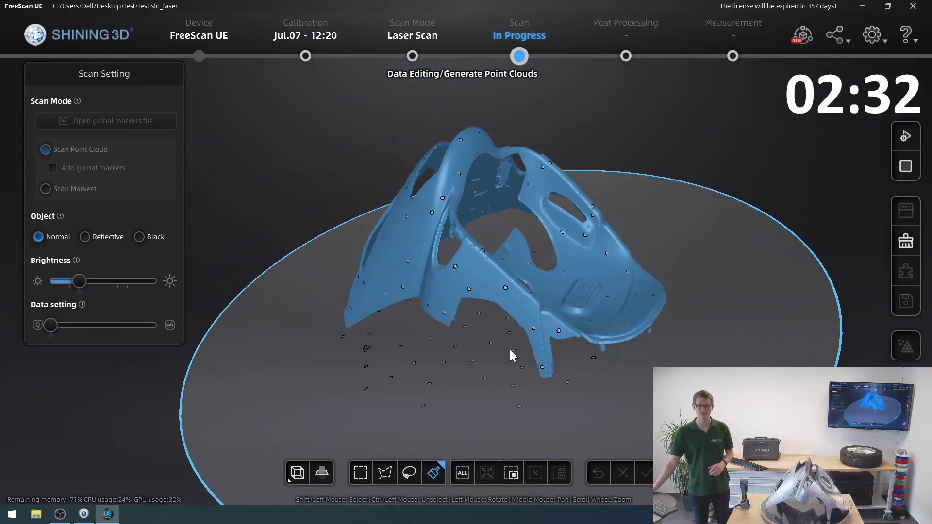
pyautogui.click(906, 166)
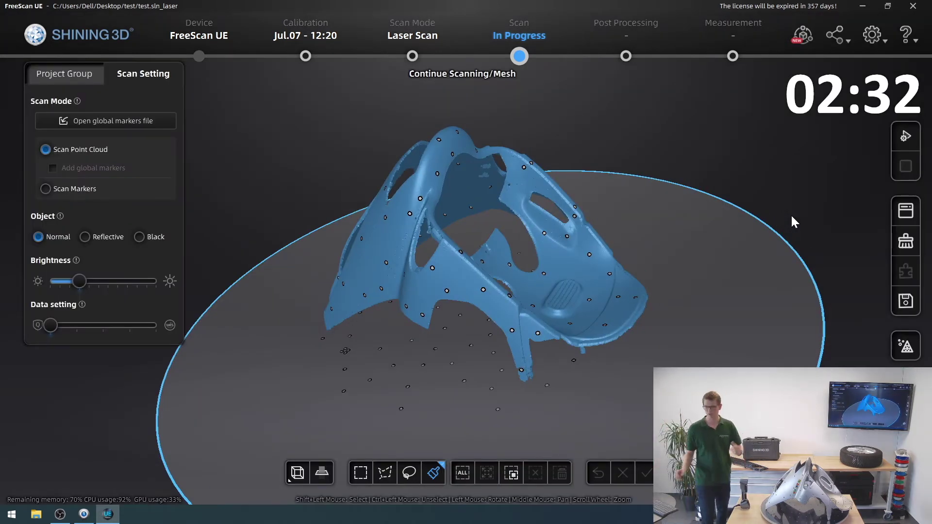
# Examine the generated point cloud's lower edges, side profile, and front and rear surfaces for completeness
pyautogui.moveTo(653, 266); pyautogui.dragTo(605, 278)
pyautogui.scroll(5, 604, 278)
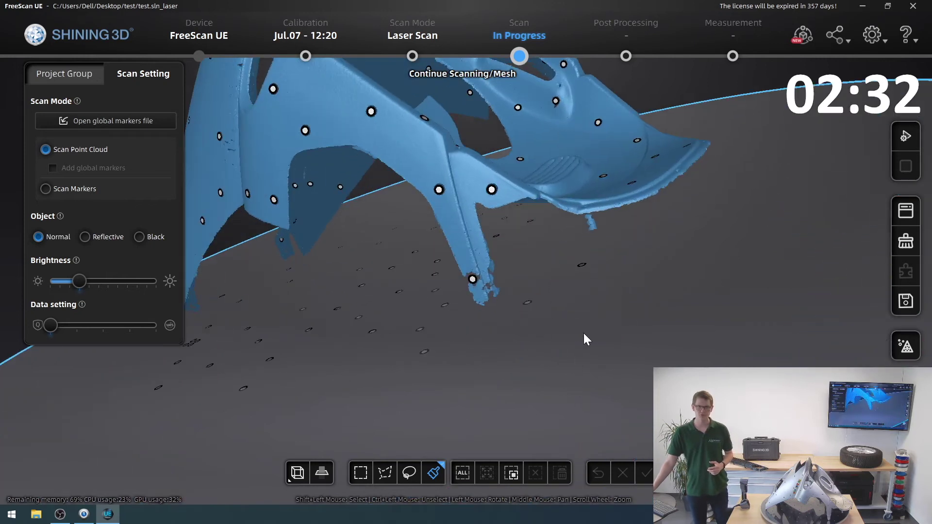
pyautogui.scroll(-5, 614, 272)
pyautogui.moveTo(614, 272); pyautogui.dragTo(506, 324)
pyautogui.moveTo(703, 271); pyautogui.dragTo(610, 374)
pyautogui.moveTo(337, 175); pyautogui.dragTo(613, 100)
pyautogui.moveTo(345, 214); pyautogui.dragTo(359, 256)
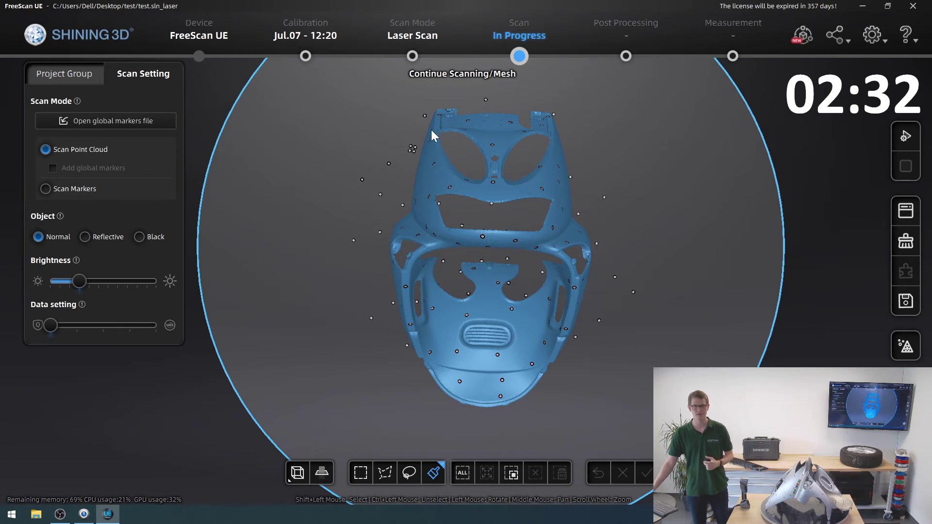
pyautogui.moveTo(370, 252); pyautogui.dragTo(543, 325)
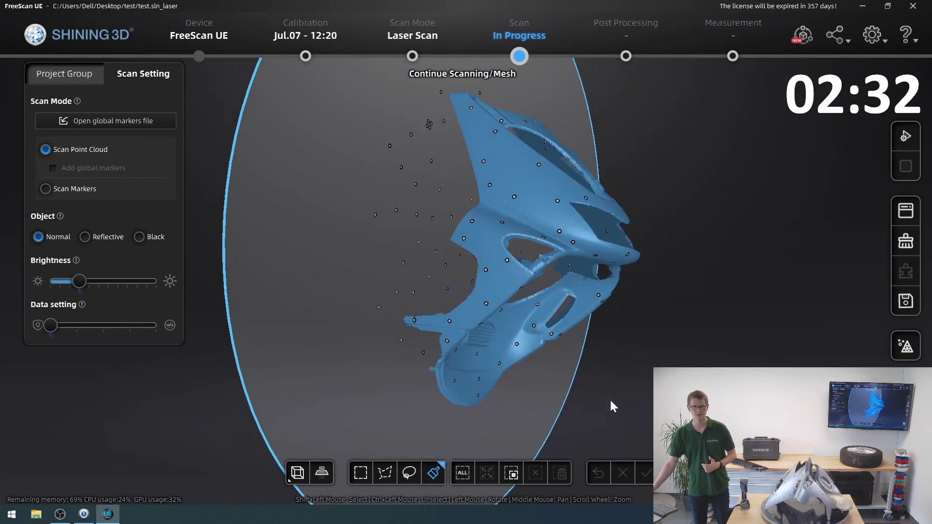
pyautogui.moveTo(602, 413); pyautogui.dragTo(544, 380)
pyautogui.moveTo(417, 278); pyautogui.dragTo(479, 353)
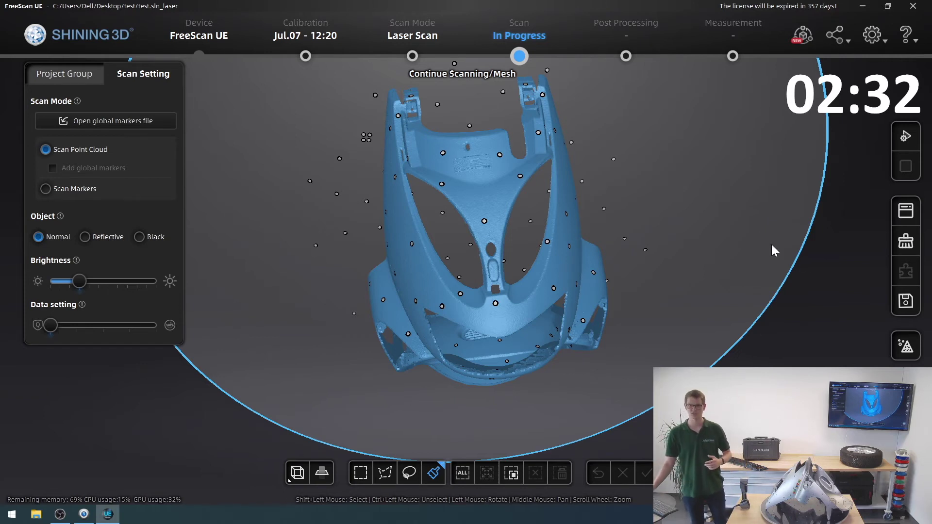
# Mesh the point cloud and apply mesh optimization with the recommended parameters, including small hole filling at 10 mm perimeter and marker hole filling
pyautogui.click(906, 346)
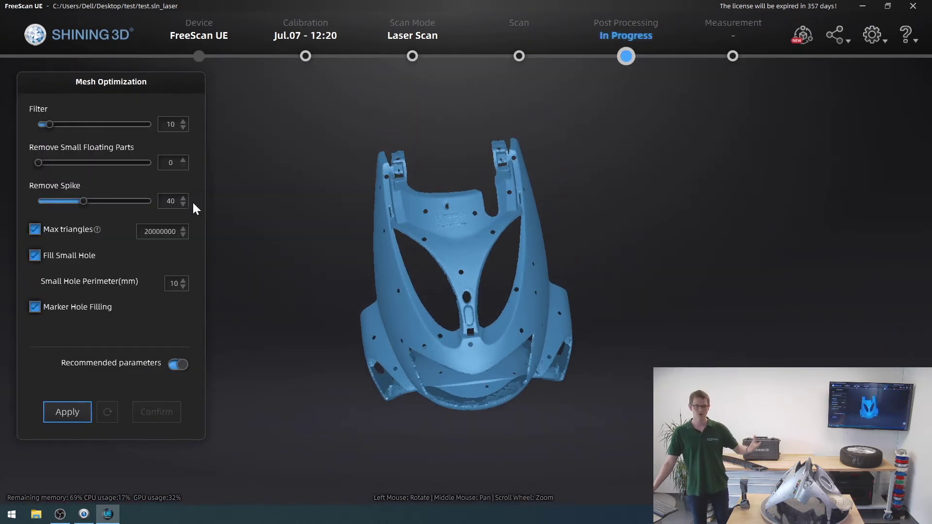
pyautogui.moveTo(414, 399); pyautogui.dragTo(206, 377)
pyautogui.click(74, 411)
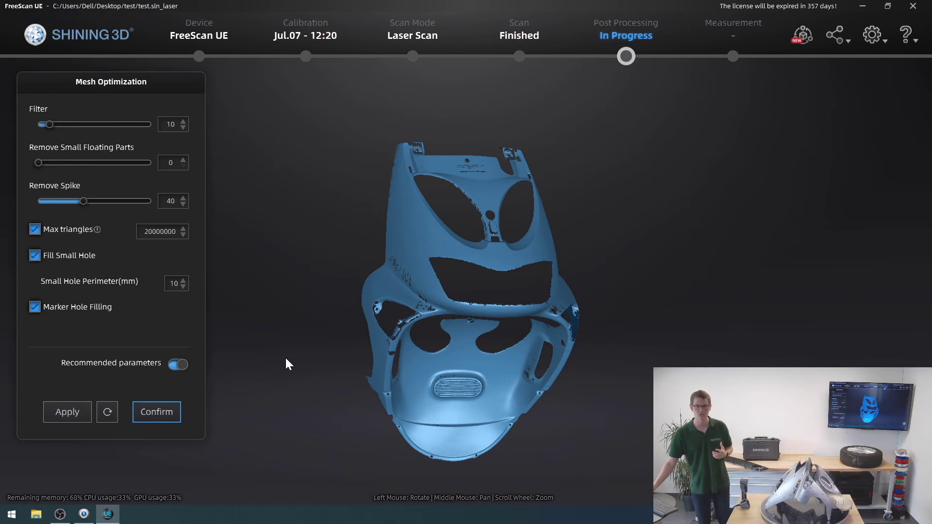
# Check the optimized mesh for remaining holes along the rim and mounting points, and accept the mesh optimization
pyautogui.scroll(10, 374, 375)
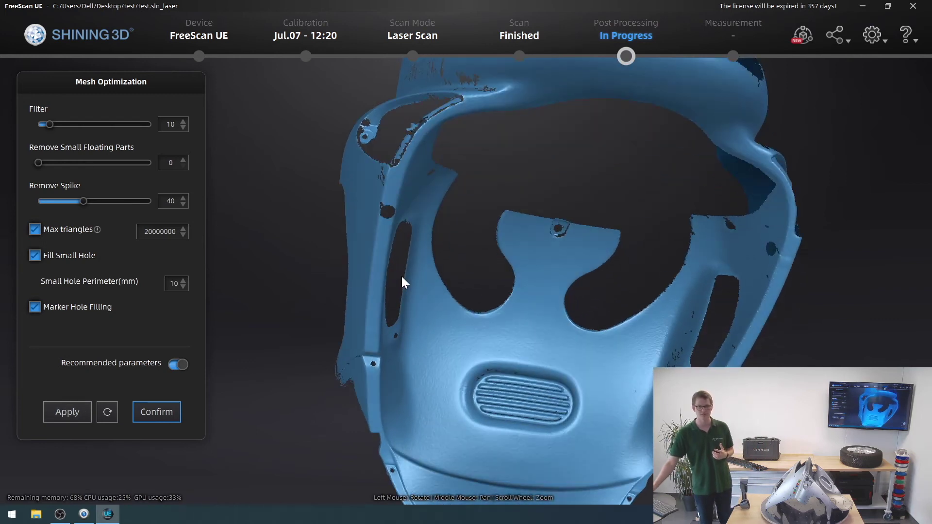
pyautogui.scroll(3, 378, 213)
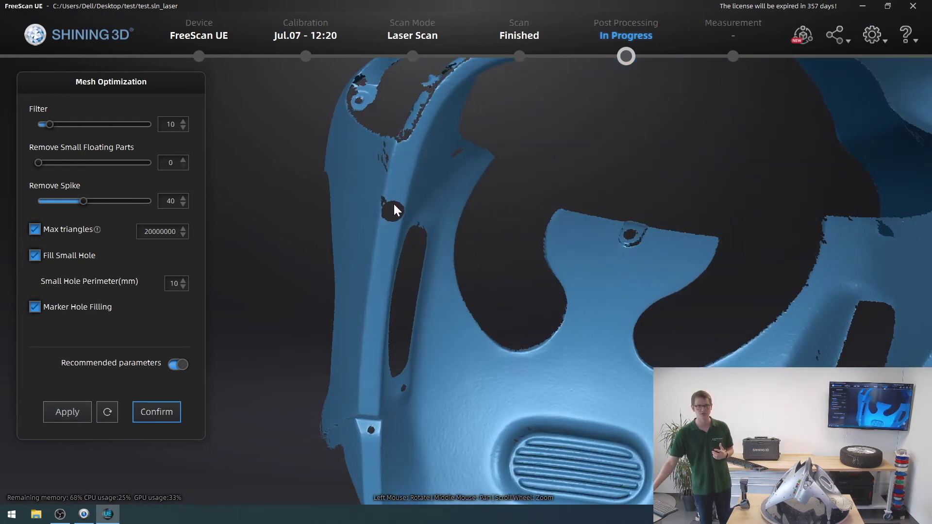
pyautogui.scroll(-8, 384, 223)
pyautogui.moveTo(391, 240); pyautogui.dragTo(365, 290)
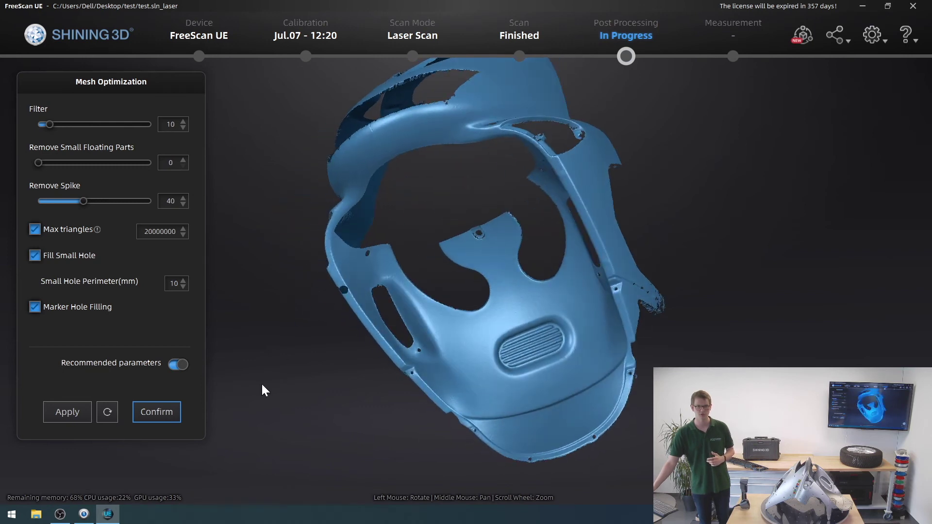
pyautogui.click(178, 412)
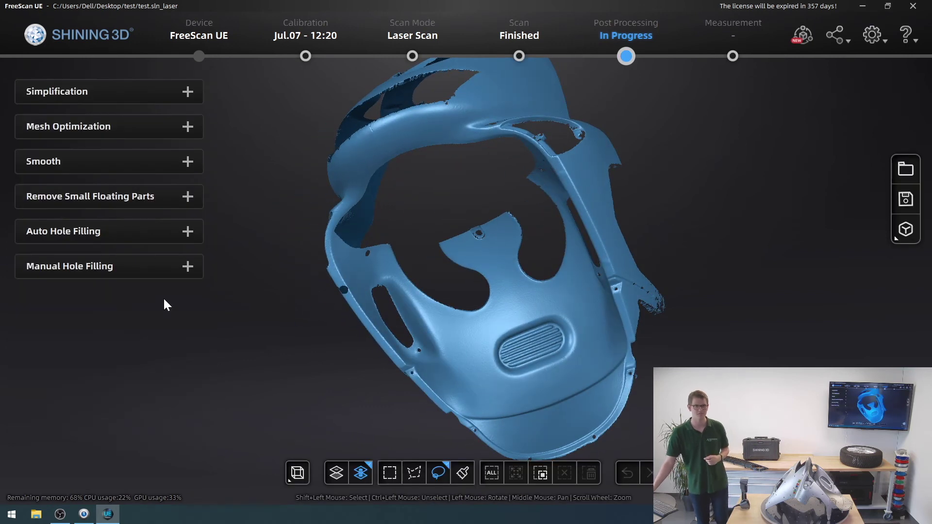
# Fill the hole on the rim beside the elongated side slot using manual hole filling with the Curvature type
pyautogui.click(186, 265)
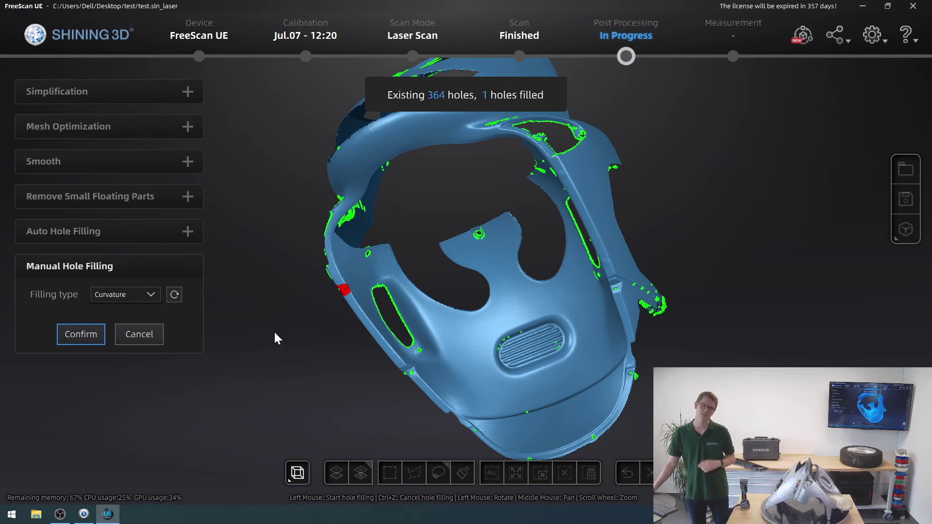
pyautogui.moveTo(277, 335); pyautogui.dragTo(439, 222)
pyautogui.scroll(5, 485, 217)
pyautogui.scroll(2, 392, 247)
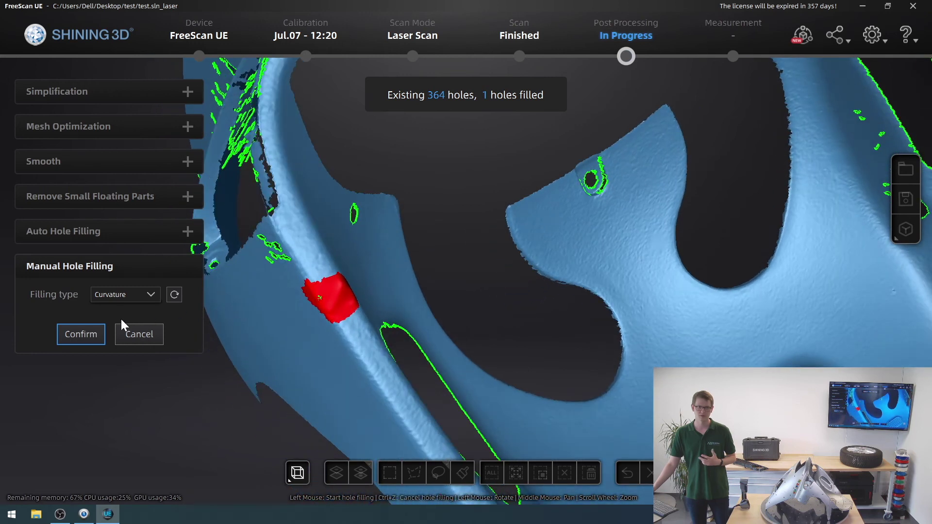
pyautogui.click(81, 335)
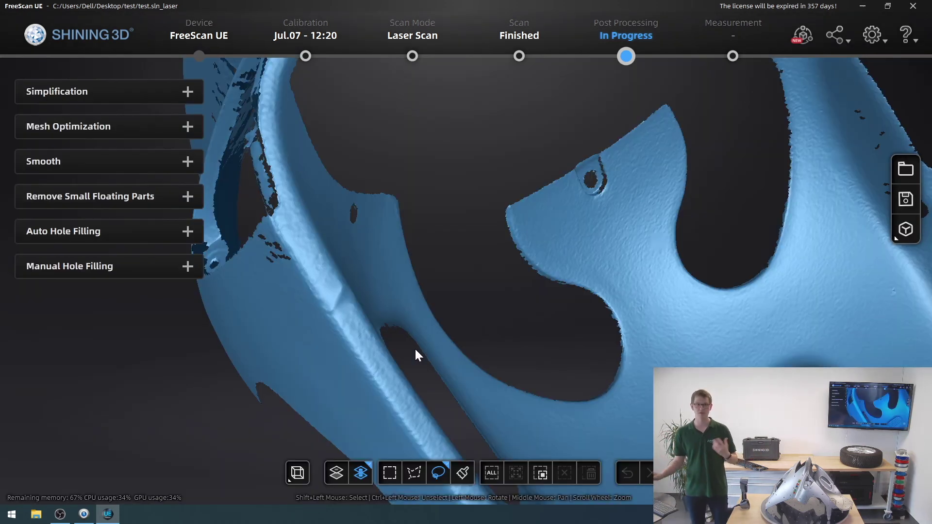
# Save the finished mesh to the Desktop in STL format under the name Scootor_front
pyautogui.moveTo(441, 337); pyautogui.dragTo(470, 406)
pyautogui.scroll(-5, 493, 324)
pyautogui.moveTo(430, 308); pyautogui.dragTo(820, 339)
pyautogui.moveTo(445, 272); pyautogui.dragTo(414, 358)
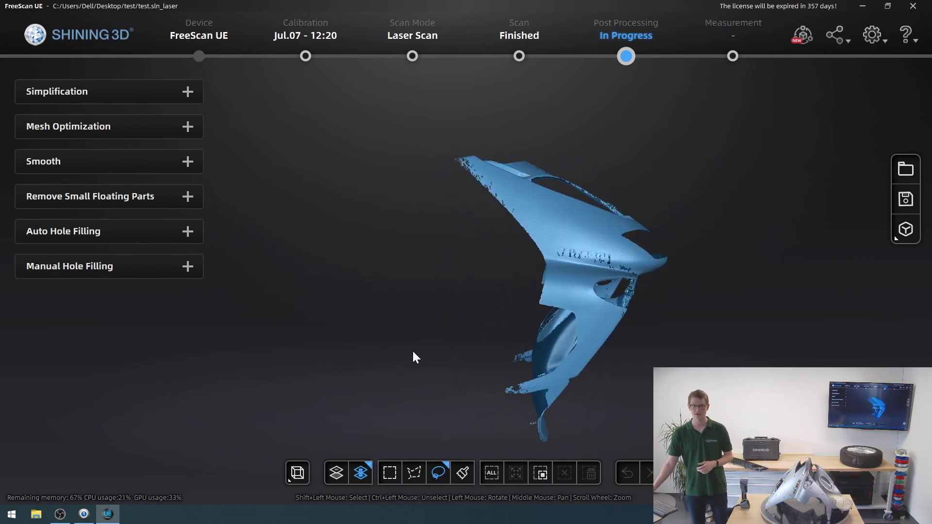
pyautogui.click(906, 200)
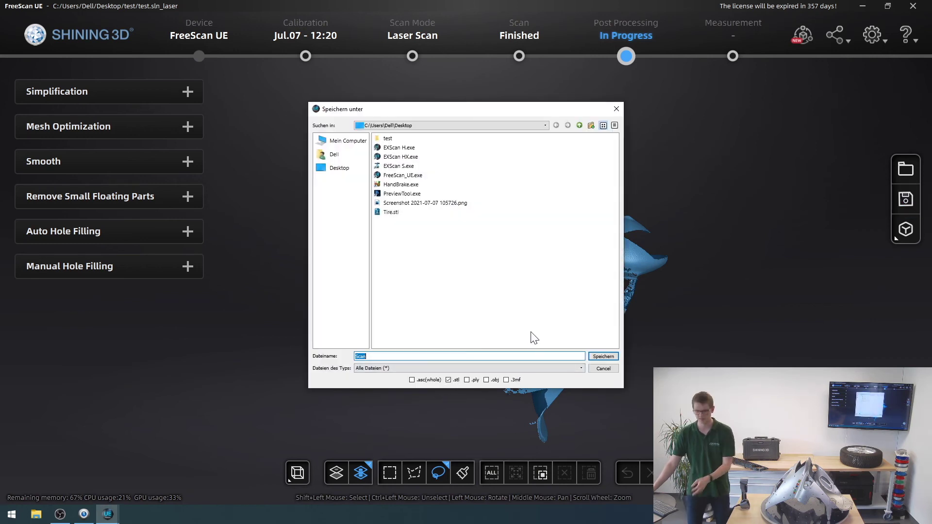
pyautogui.write('Scootor_front')
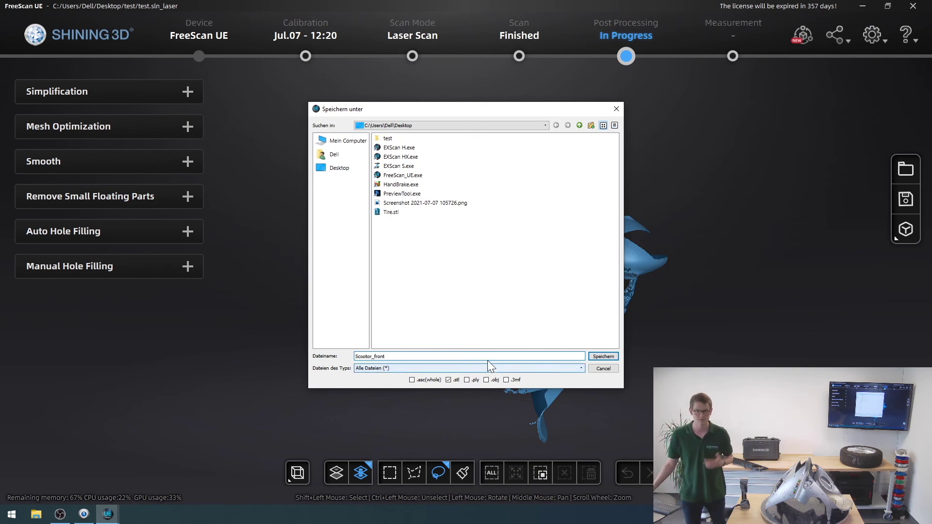
pyautogui.click(602, 357)
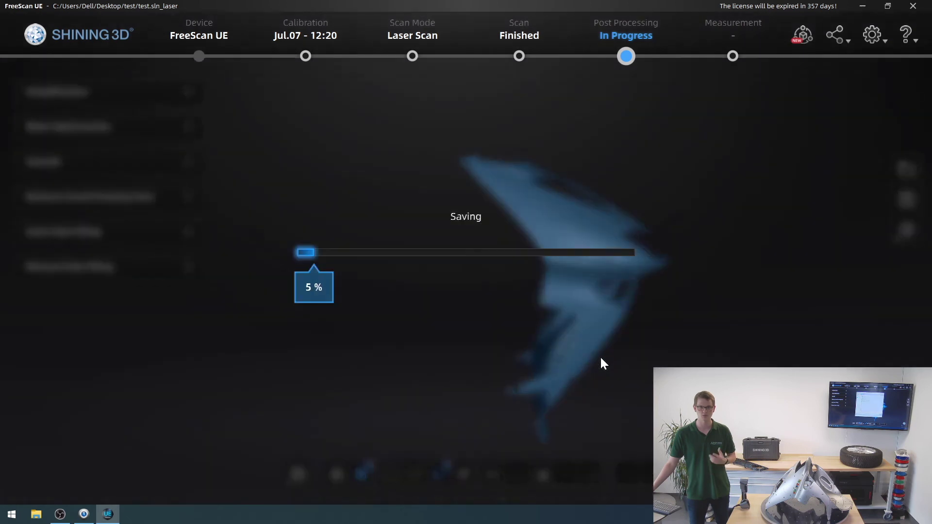